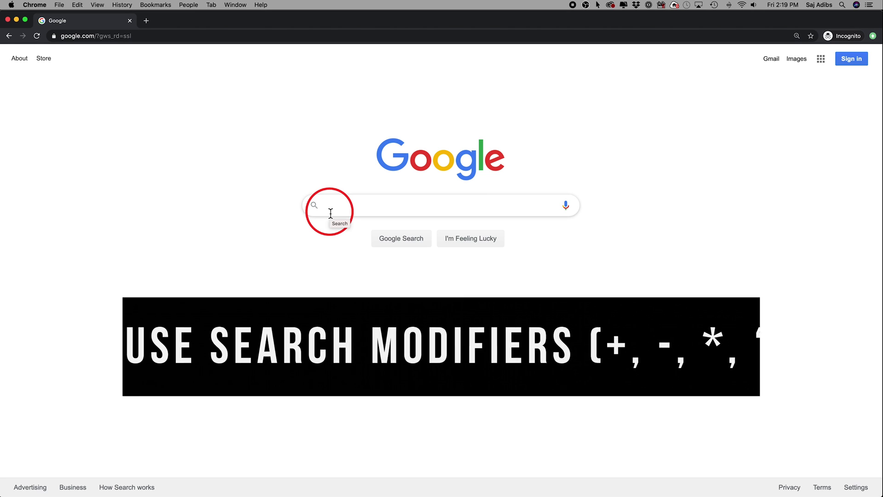
Search for iphone+android and look over the roughly 4,760,000,000 combined results.
click(326, 208)
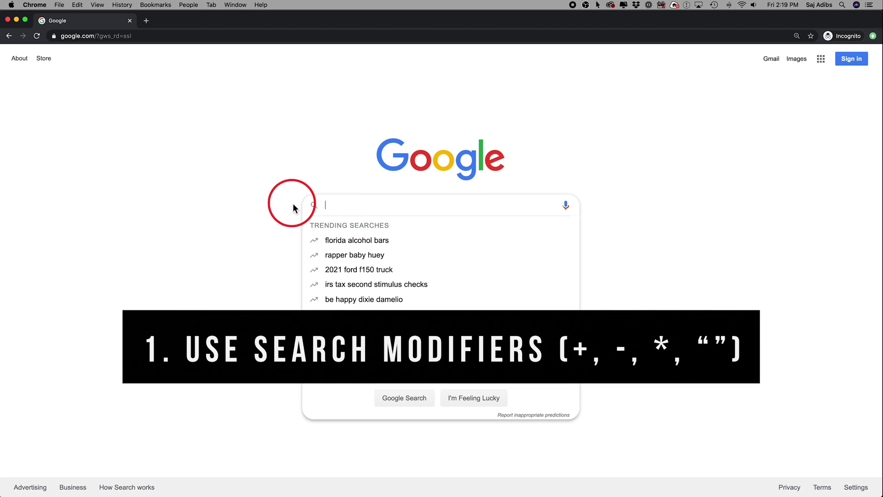
text(iphone)
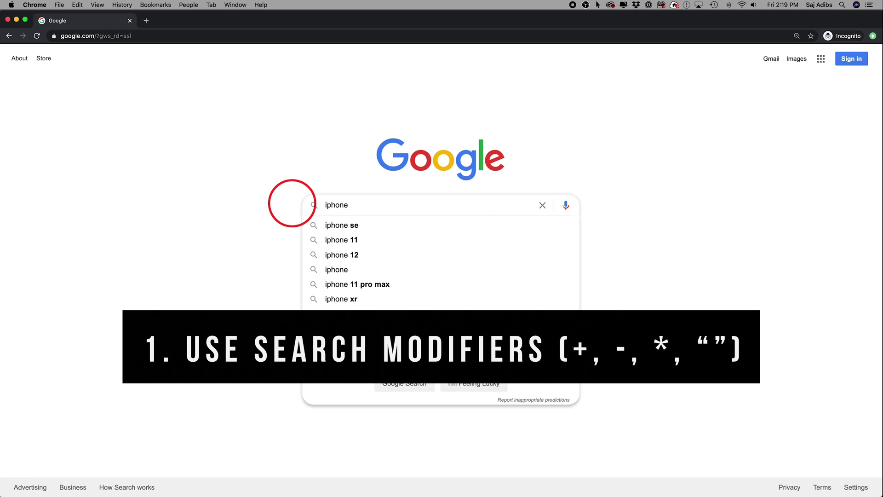
text(+)
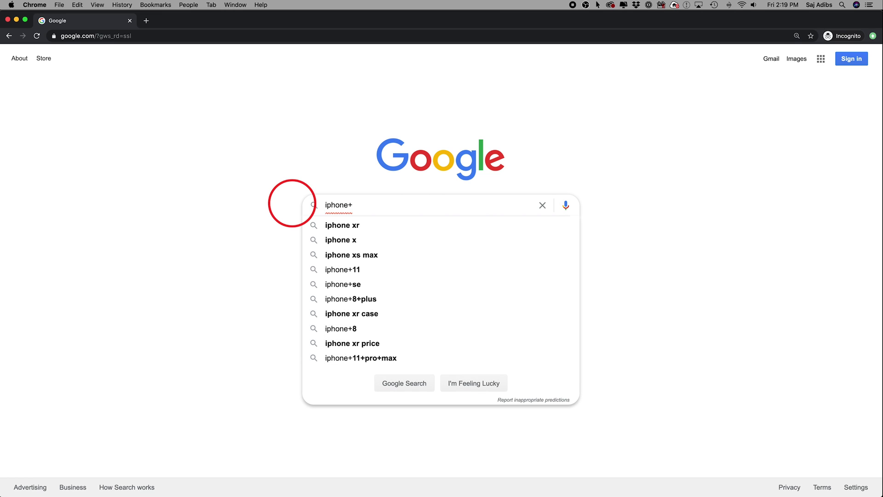
text(android)
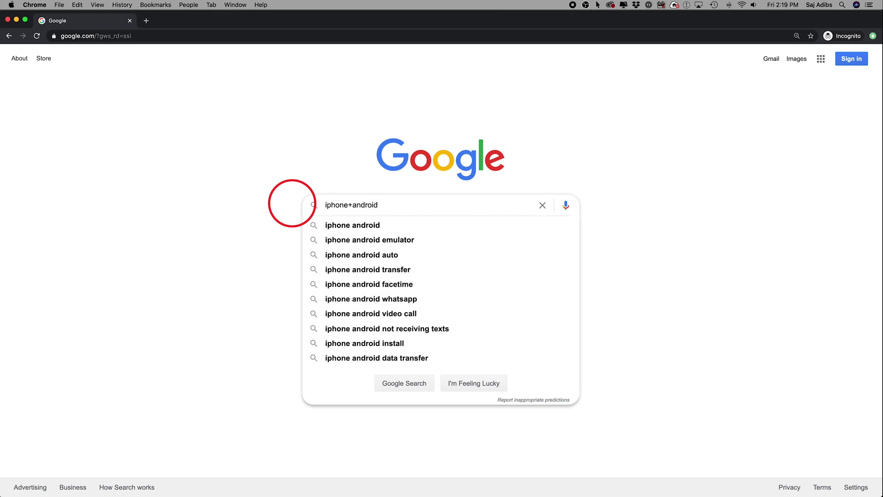
key(Return)
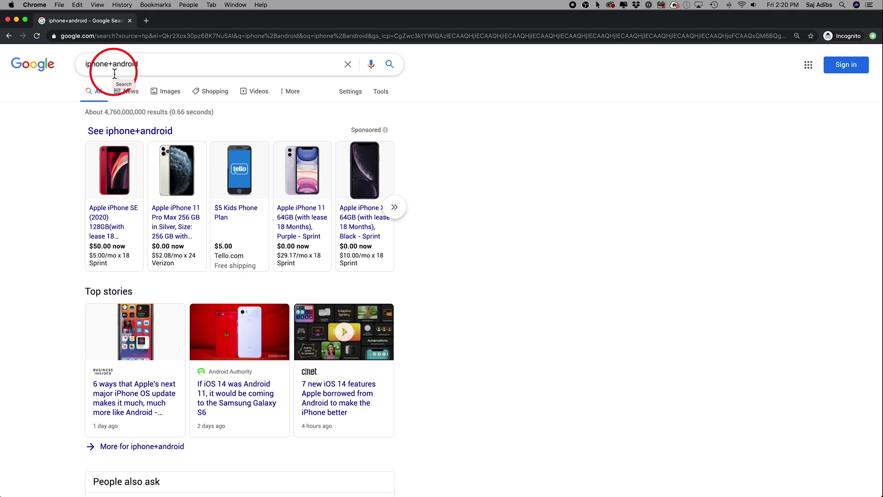
scroll(401, 406, down, 5)
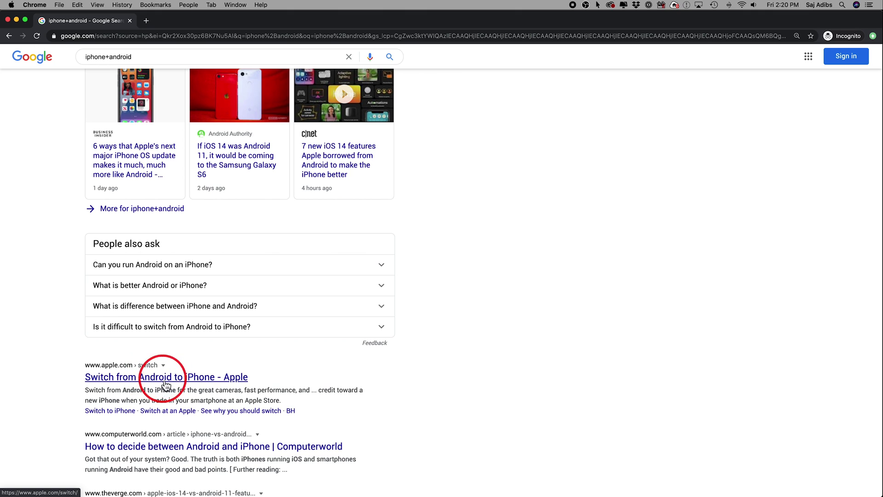
scroll(198, 378, up, 5)
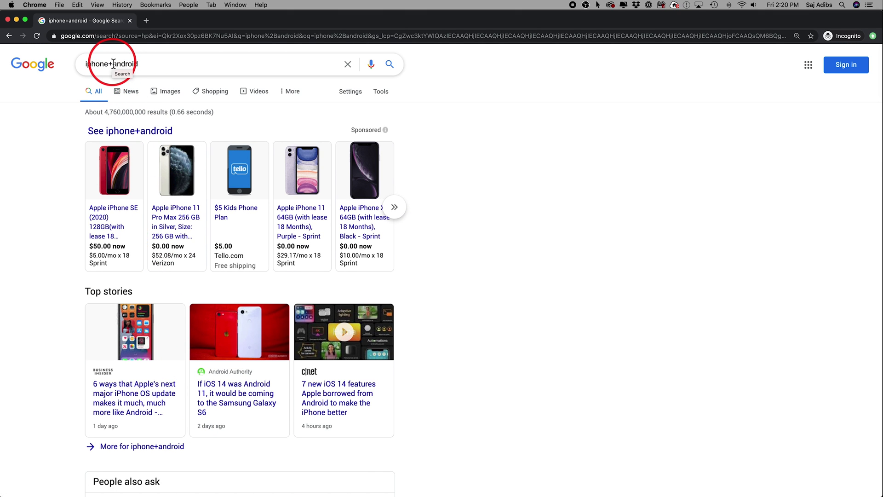
click(111, 63)
Search for the exact phrase "give a man a fish" in quotation marks.
drag(112, 63, 189, 64)
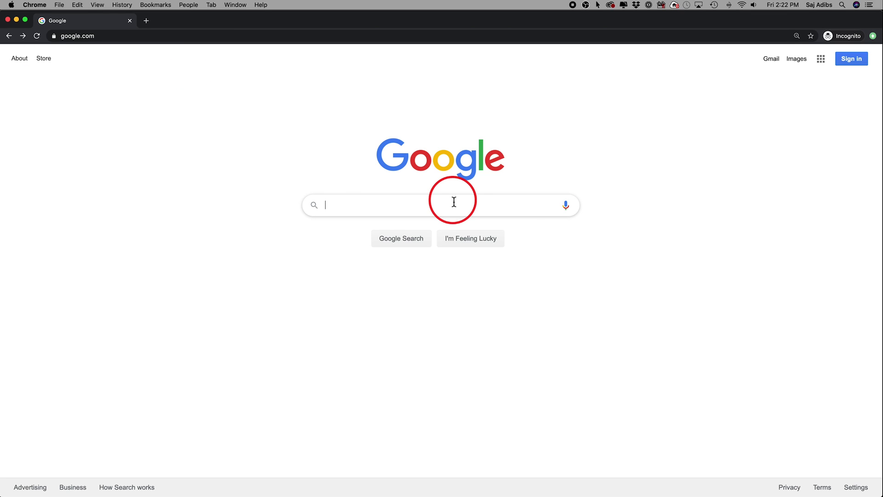
click(453, 200)
text("give a man a fish")
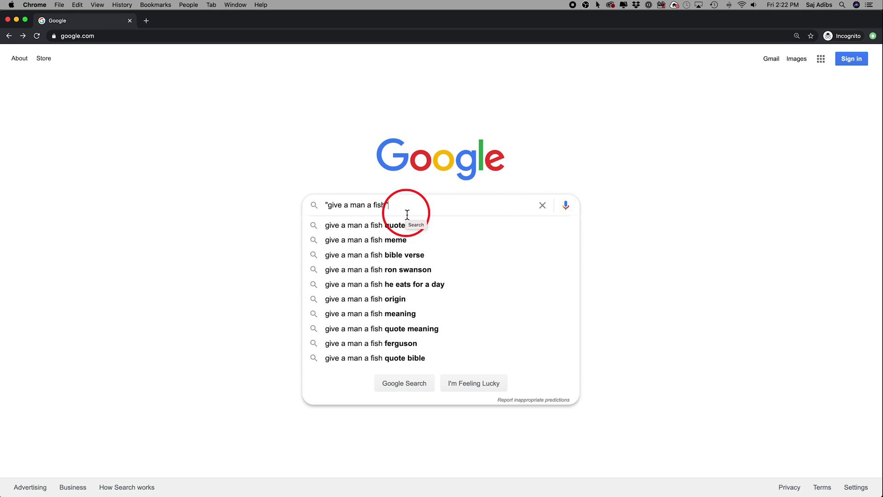
key(Return)
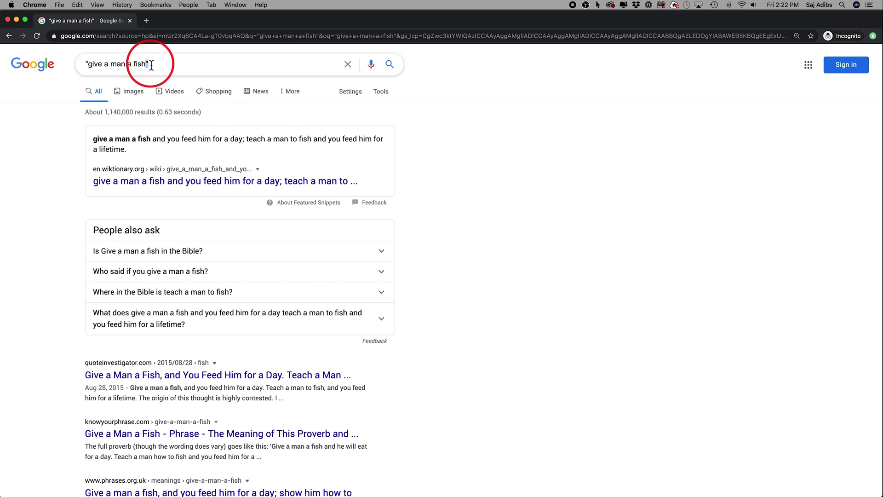
Replace man with the * wildcard and search "give a * a fish".
click(147, 67)
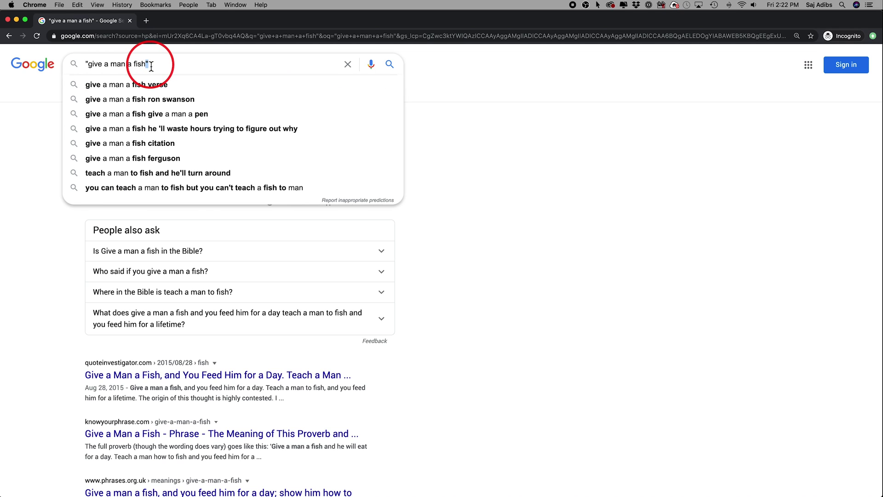
double_click(117, 66)
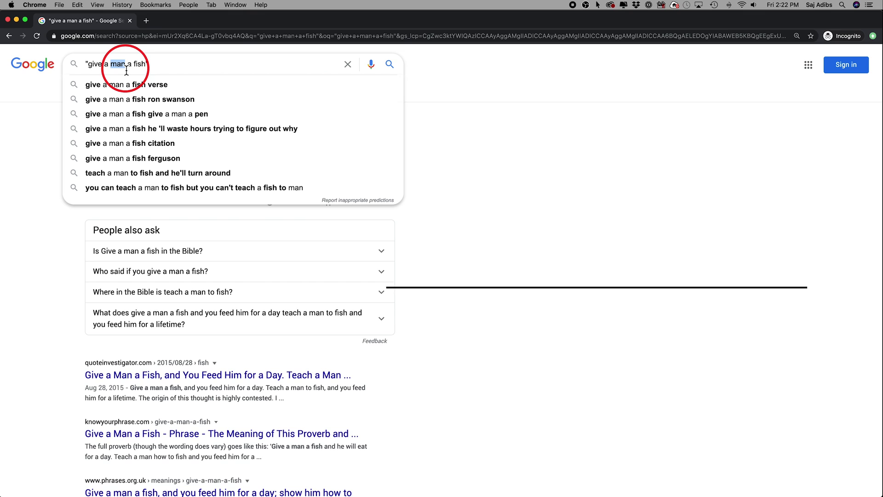
text(*)
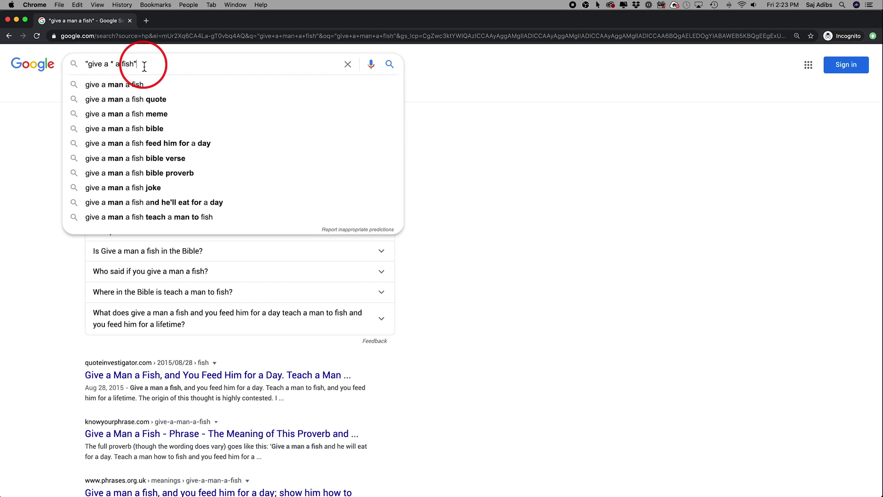
key(Return)
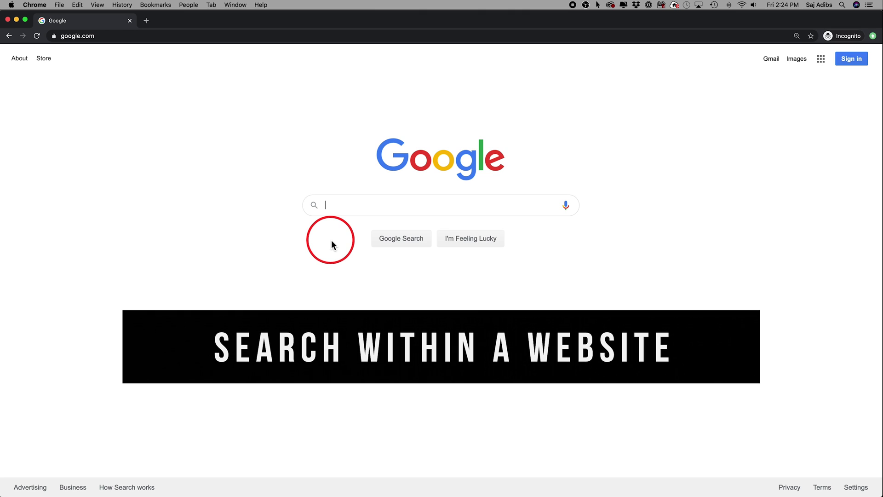
text(geo)
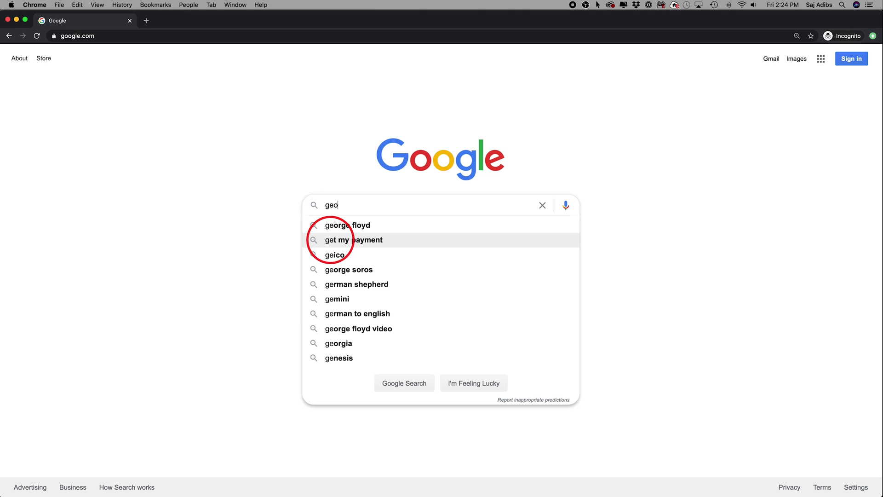
text(metry site)
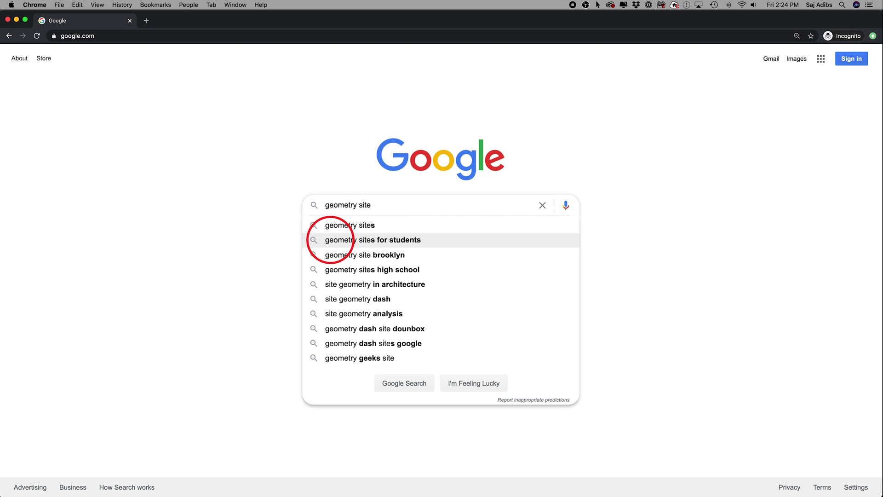
text(:)
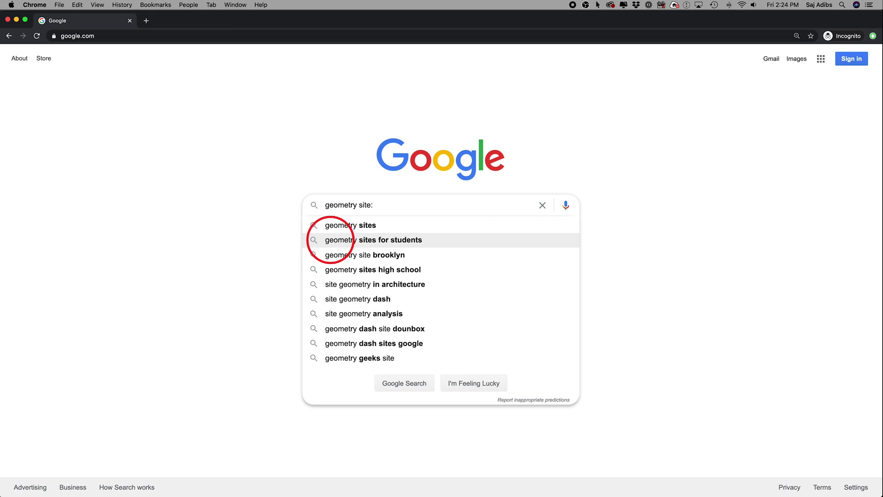
text(www.khanacademy.com)
key(Return)
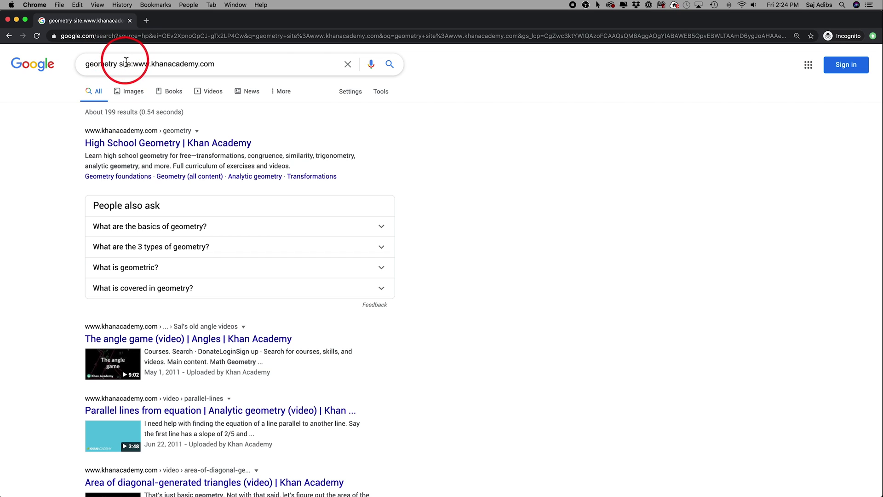
drag(119, 64, 313, 63)
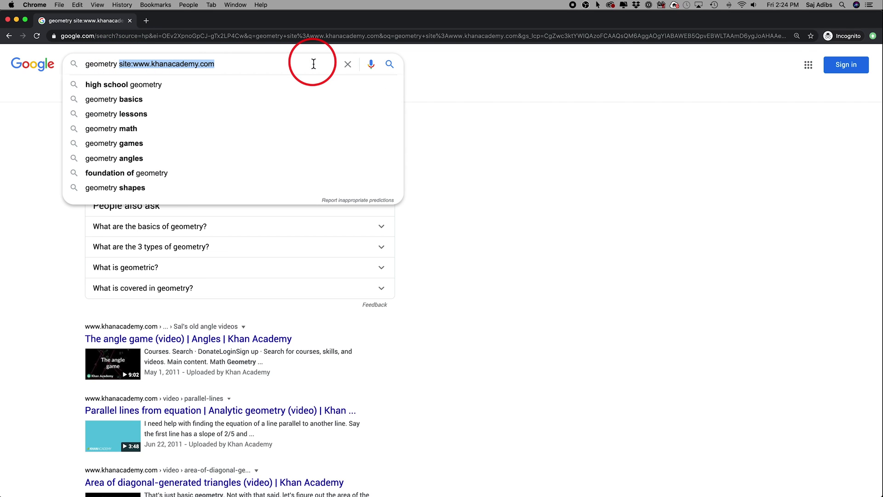
click(515, 129)
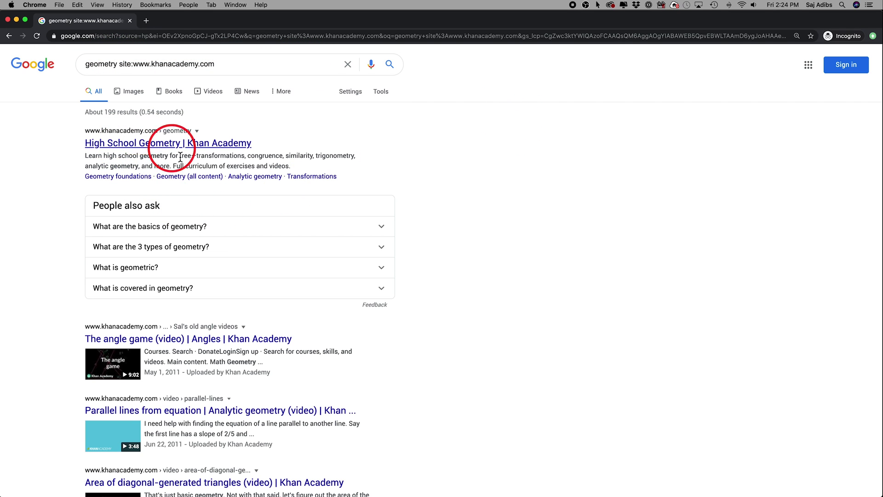
click(221, 150)
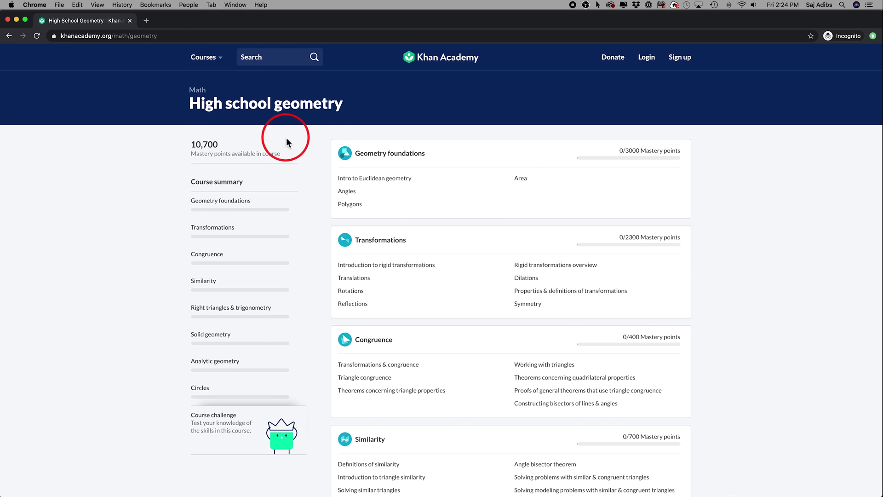
Go back from the Khan Academy geometry course to the search results.
click(8, 35)
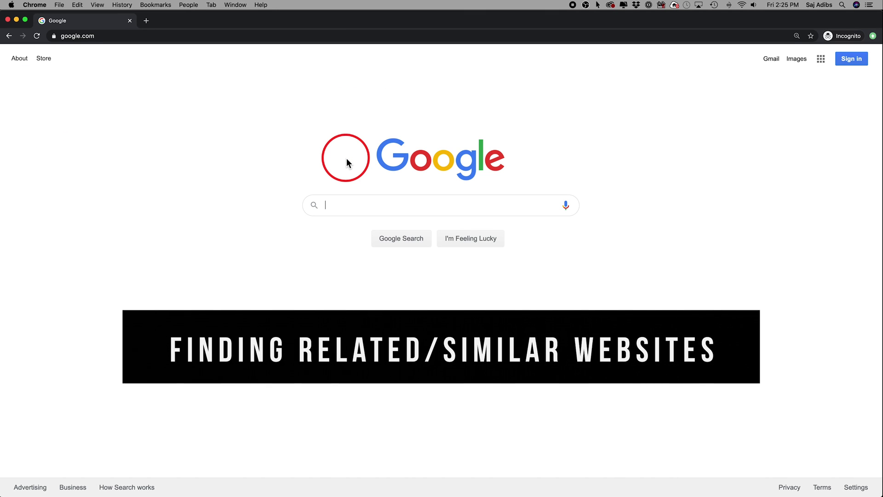
Search related:google.com, then change it to related:apple.com to list similar sites.
text(related)
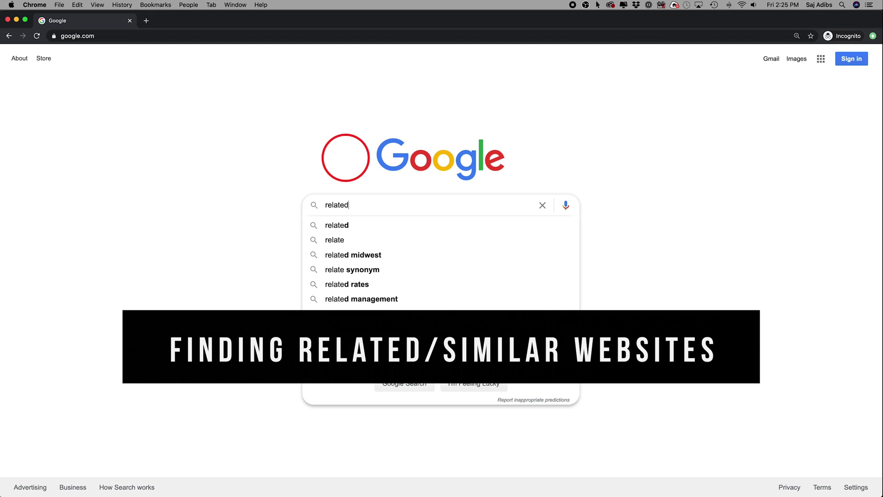
text(:)
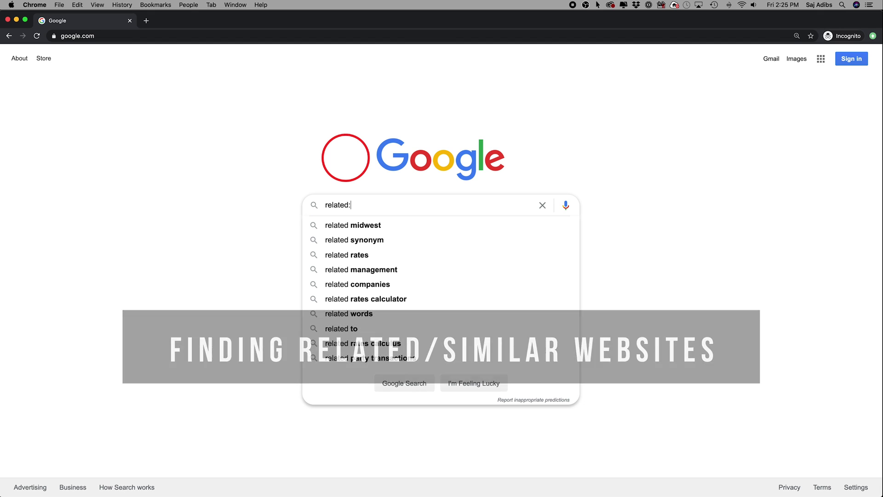
text(google.com)
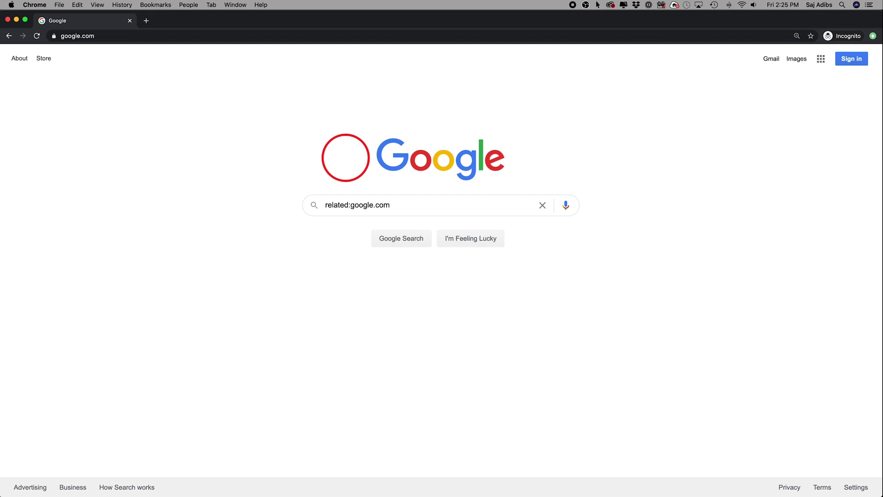
key(Return)
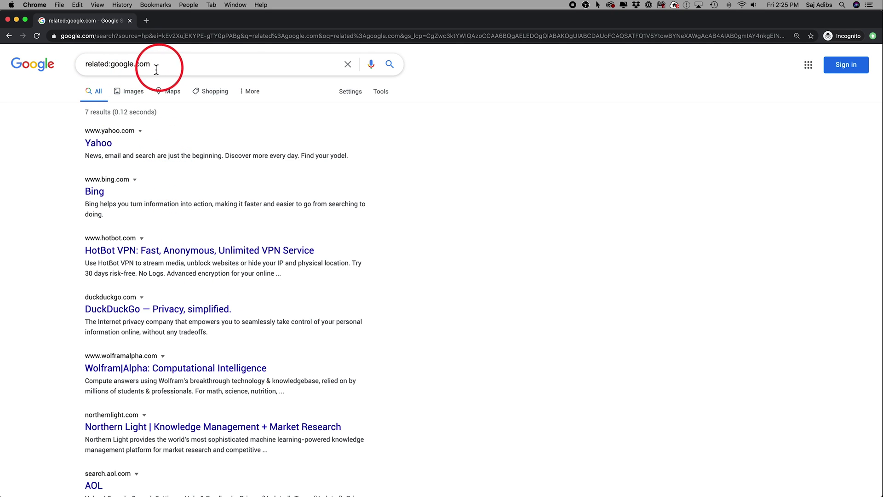
double_click(133, 65)
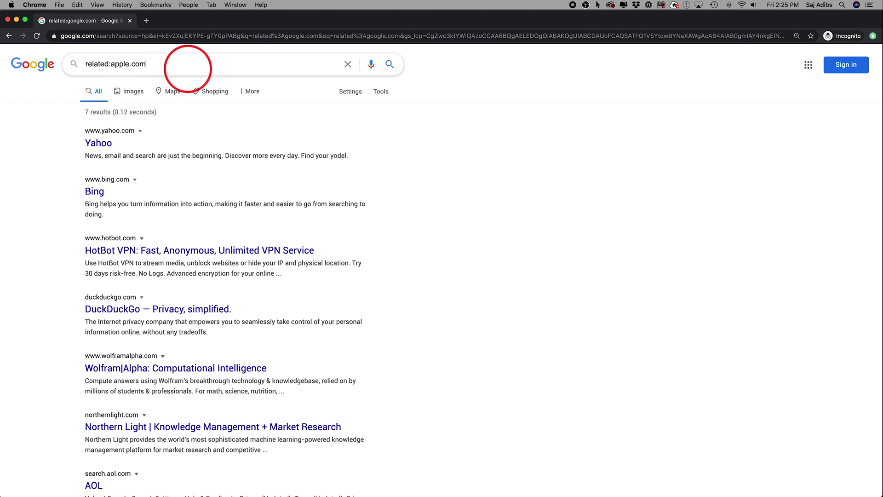
key(Return)
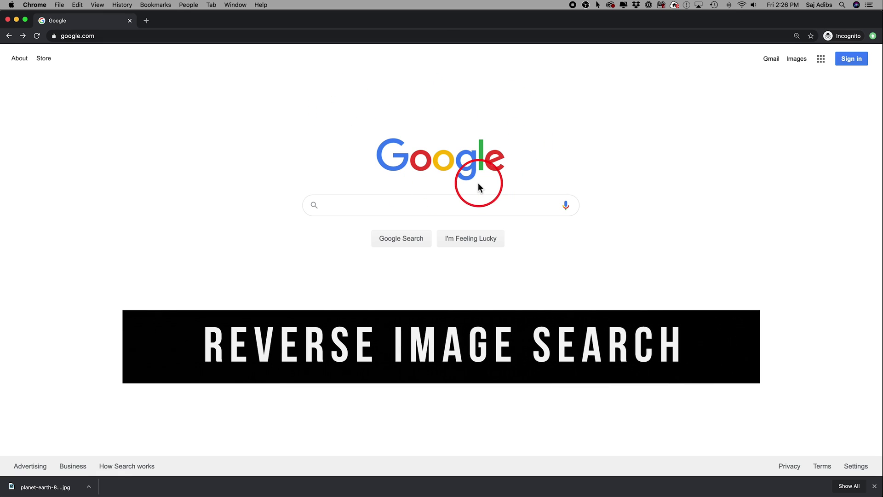
Upload the planet earth image to Google Images' search by image.
click(804, 64)
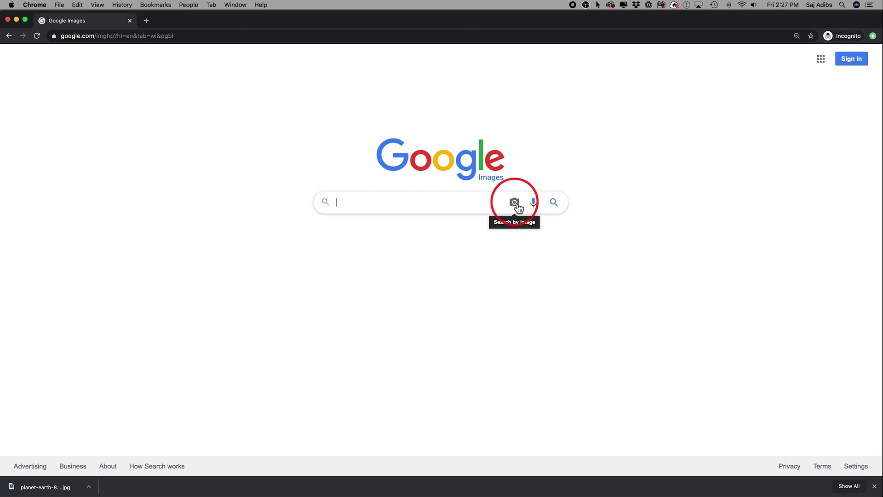
click(515, 202)
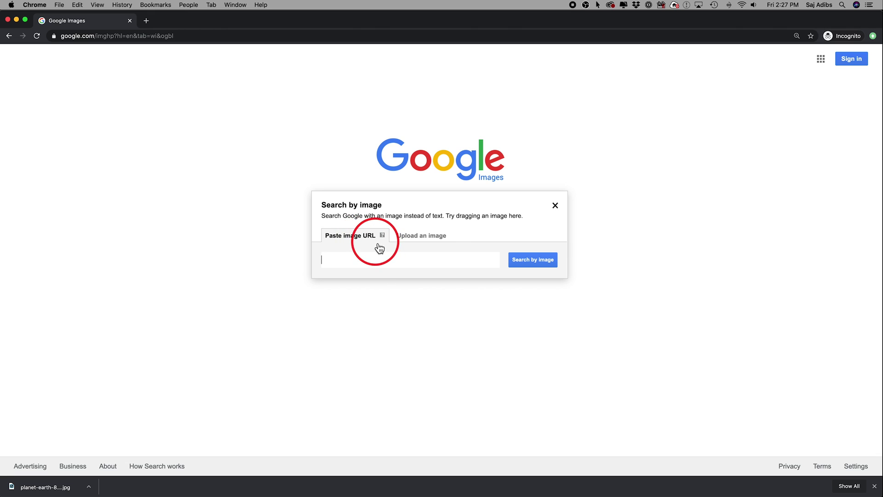
click(421, 239)
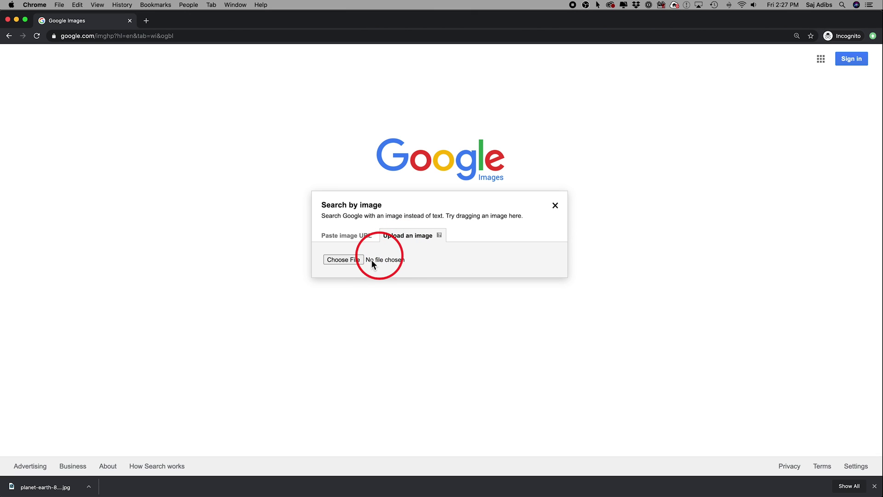
click(337, 256)
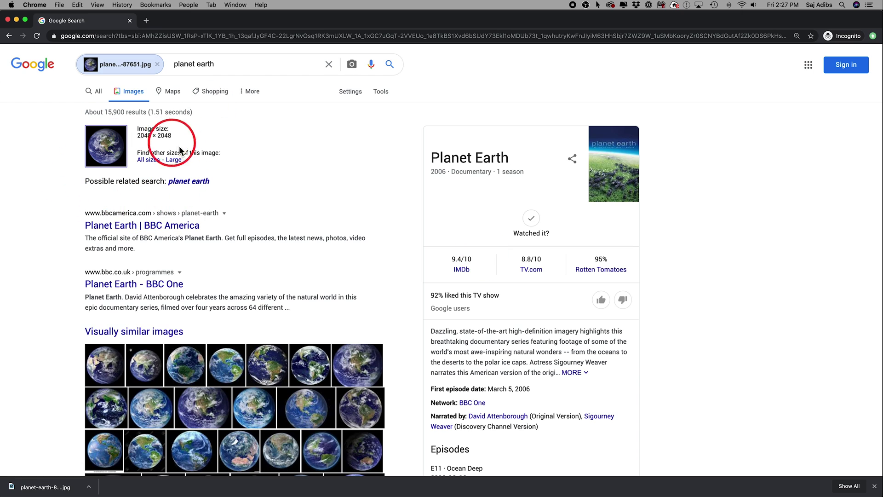
View all sizes of the Earth image, check the regular planet earth results, then go back.
click(152, 169)
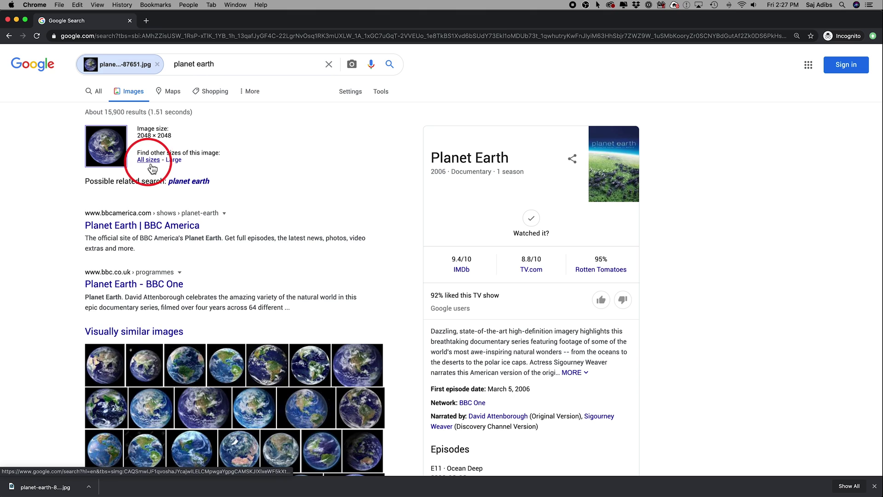
click(151, 166)
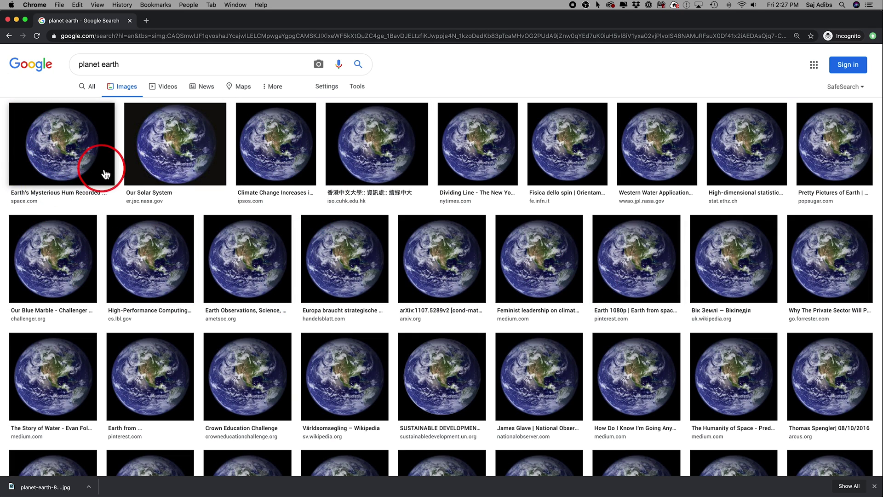
click(90, 89)
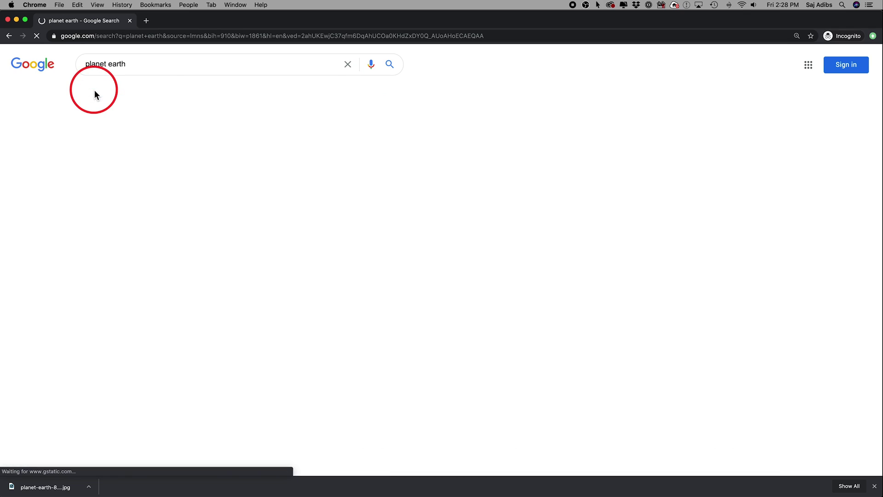
key(super+bracketleft)
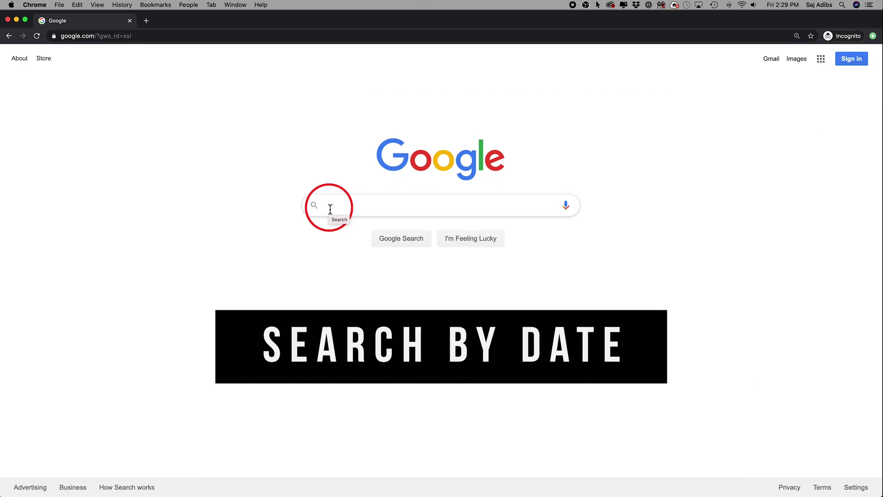
Search for apple and limit the results to the Past 24 hours.
click(330, 210)
text(apple)
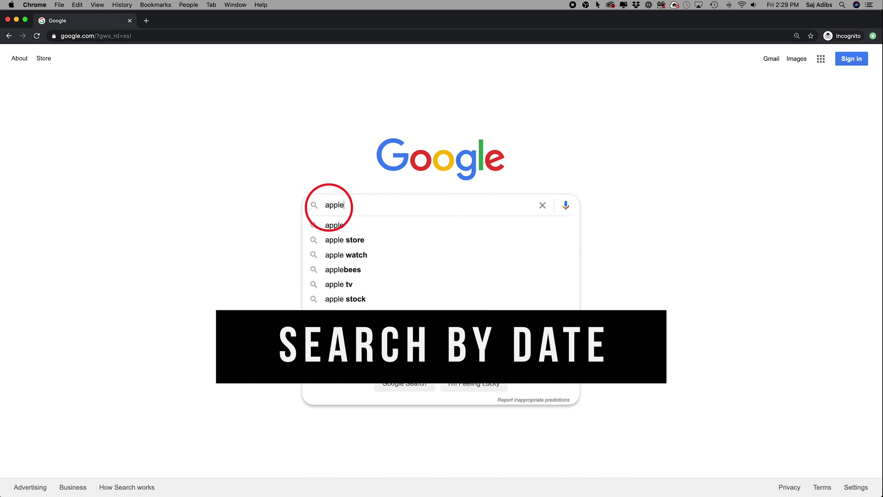
key(Return)
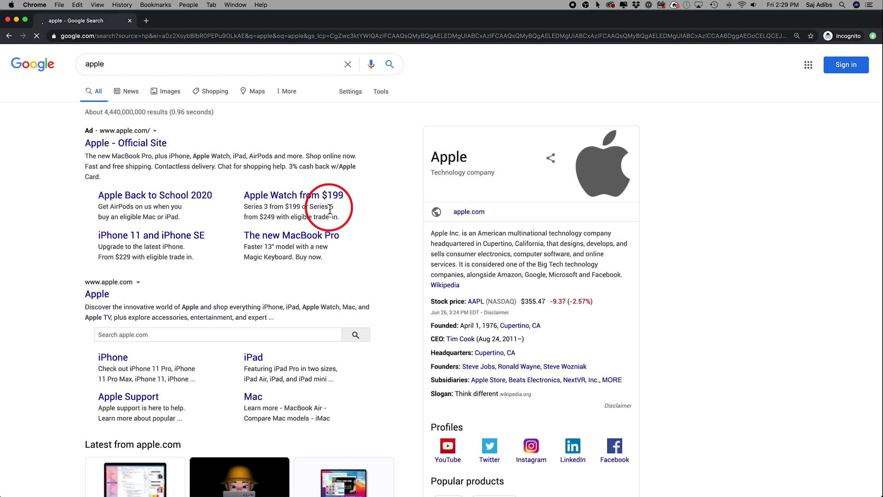
click(385, 97)
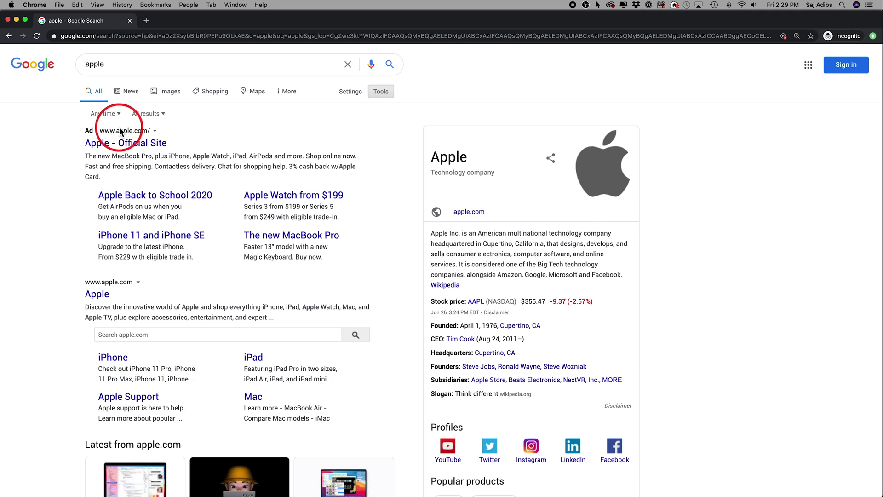
click(119, 114)
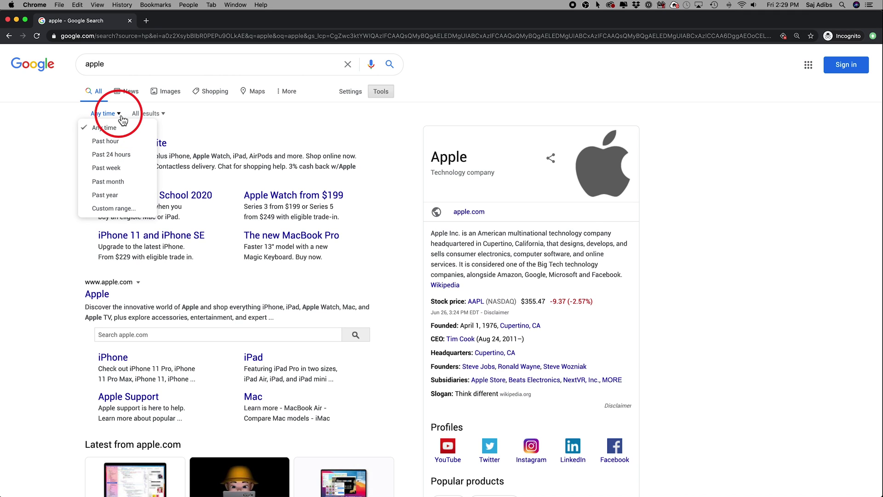
click(113, 155)
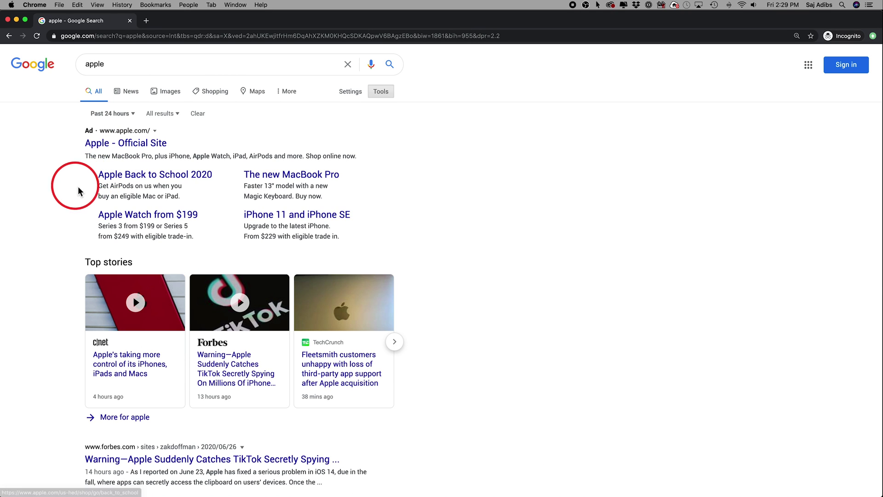
Review the filtered results, then choose Custom range... from the time options.
scroll(79, 186, down, 5)
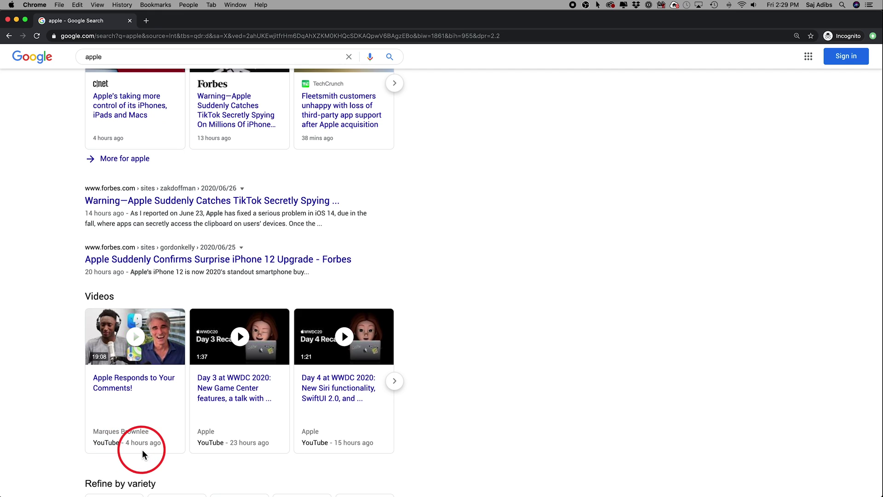
scroll(78, 385, up, 5)
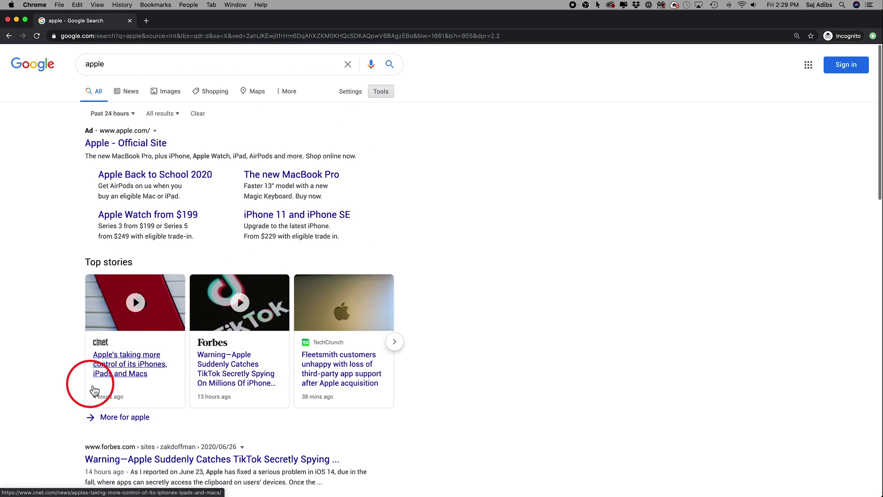
click(132, 114)
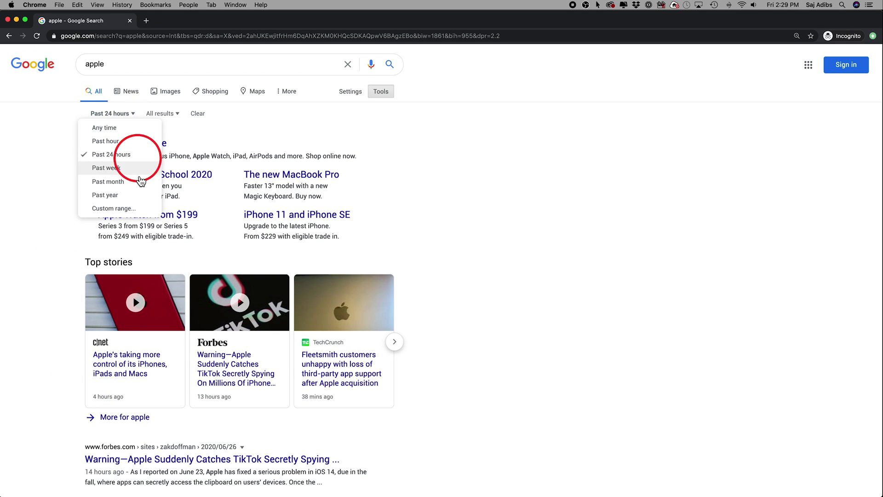
click(112, 211)
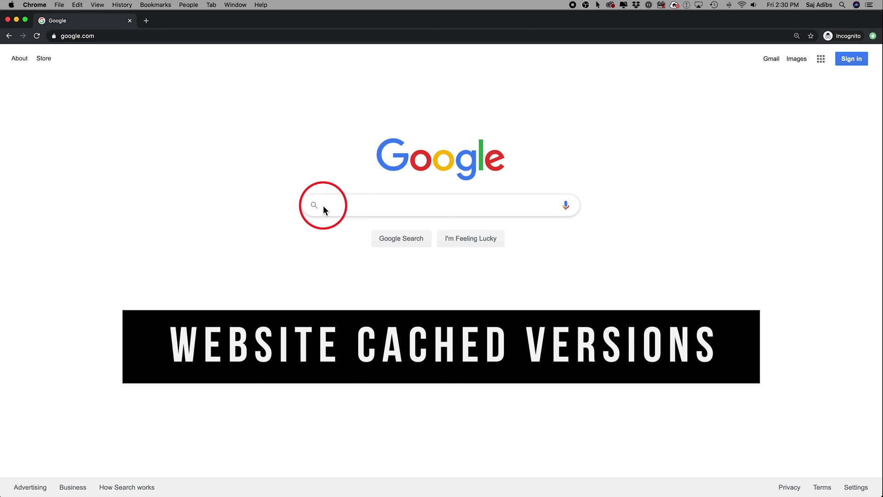
Search earth.com and open Google's cached copy of its home page.
click(332, 207)
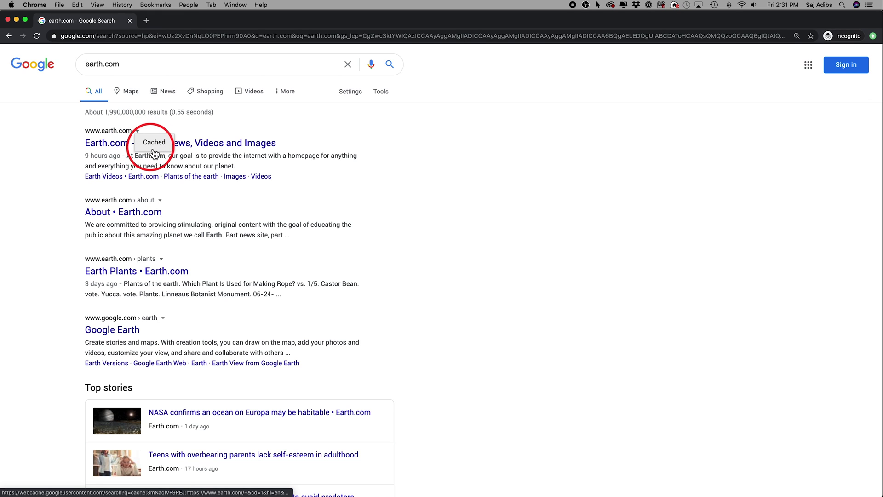
click(155, 148)
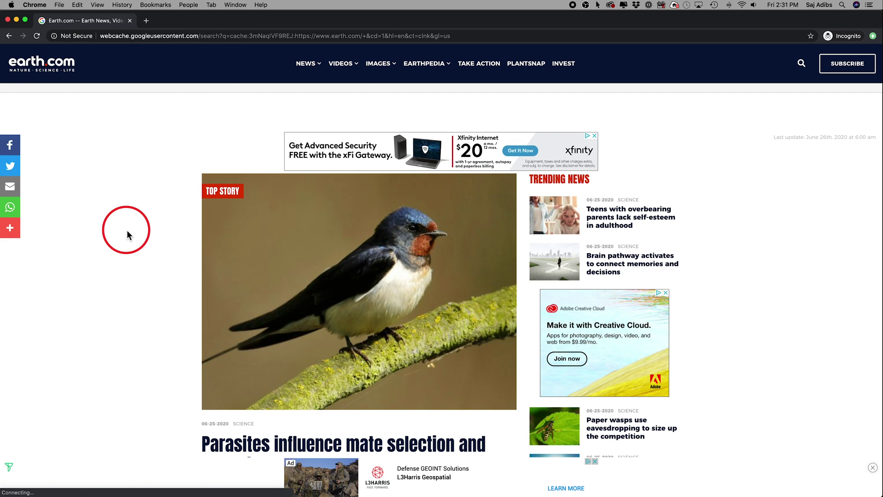
key(super+bracketleft)
click(137, 132)
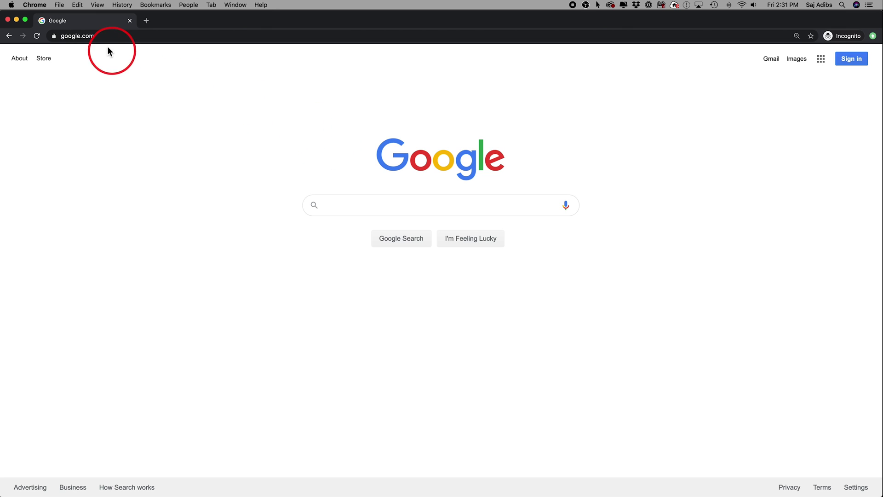
Open a new incognito window from Chrome's File menu.
click(59, 6)
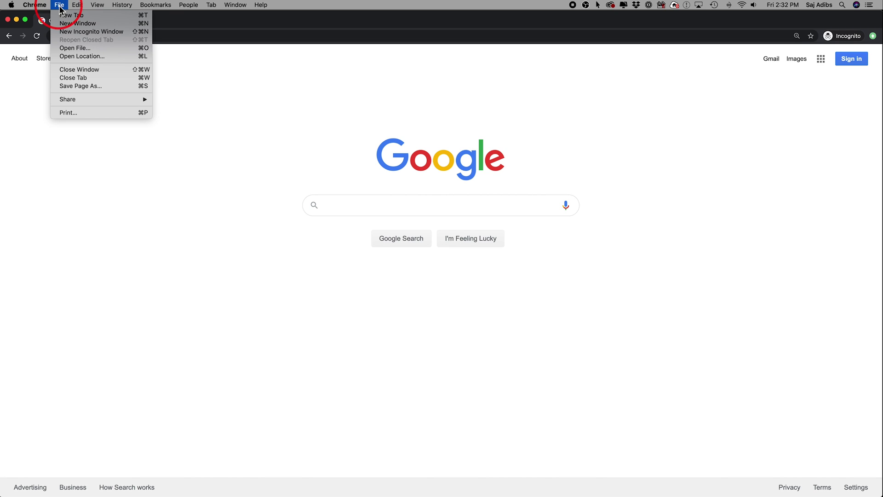
click(120, 35)
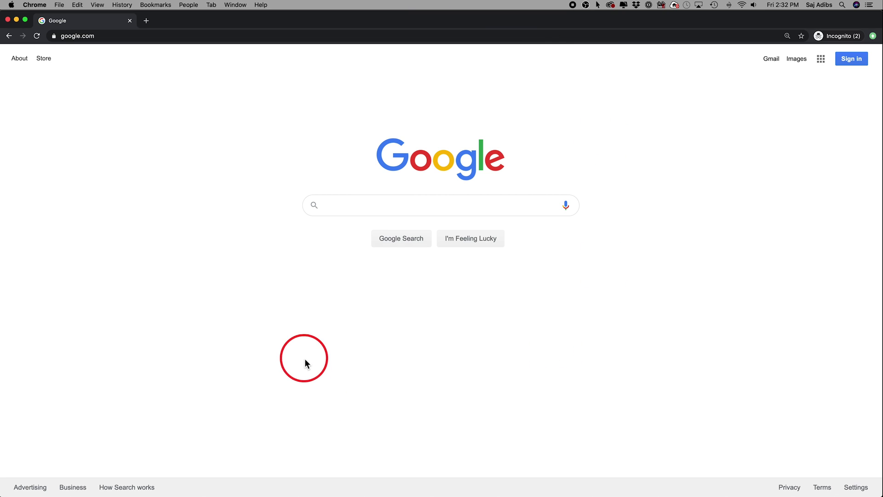